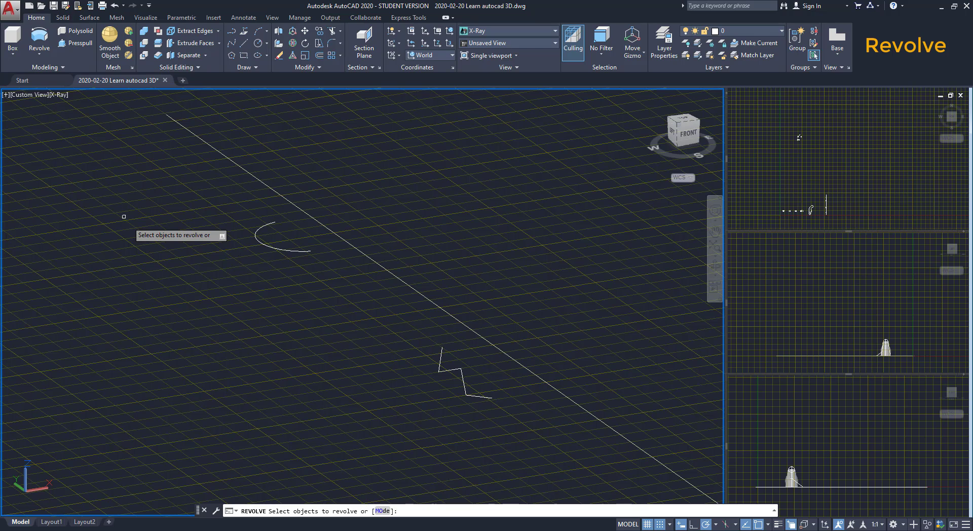
# Revolve the arc, then the notched profile, partway around the long axis line.
pyautogui.click(281, 249)
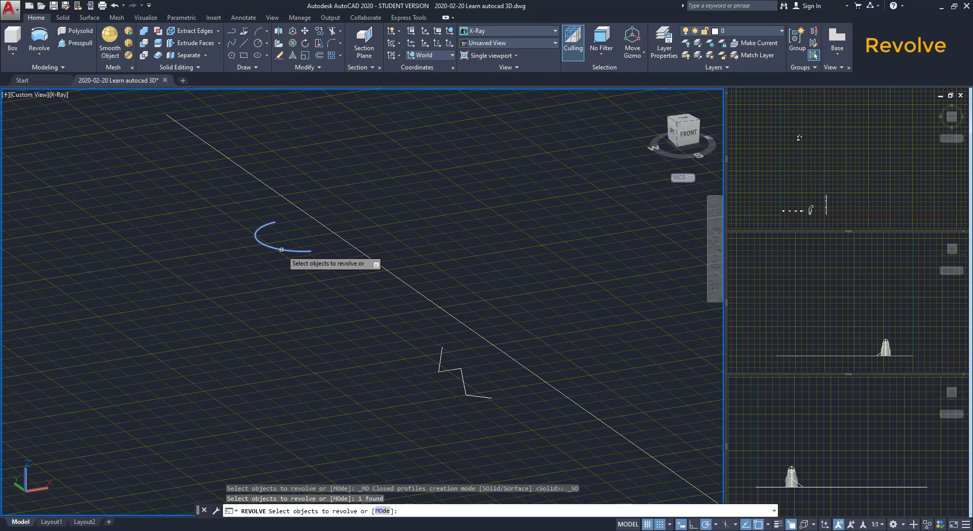
pyautogui.press('Return')
pyautogui.scroll(2, 292, 205)
pyautogui.click(347, 240)
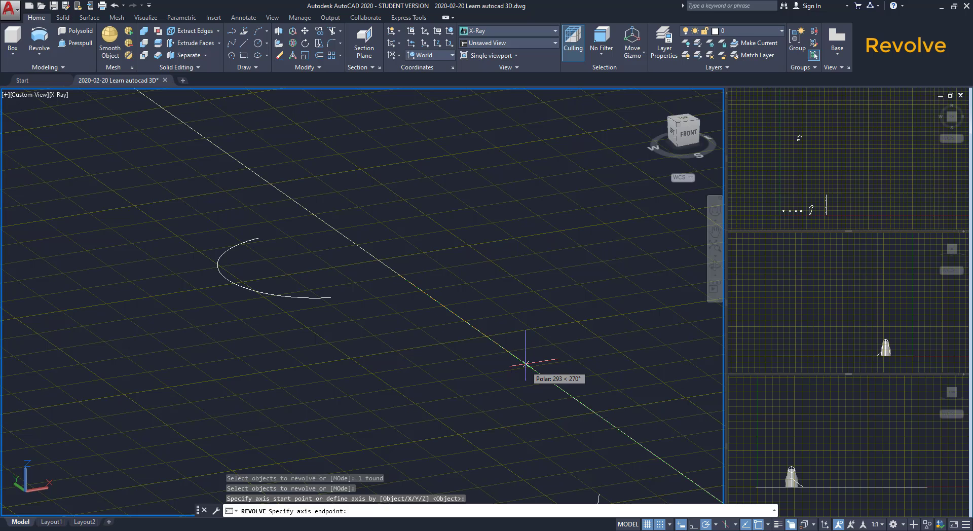
pyautogui.click(526, 364)
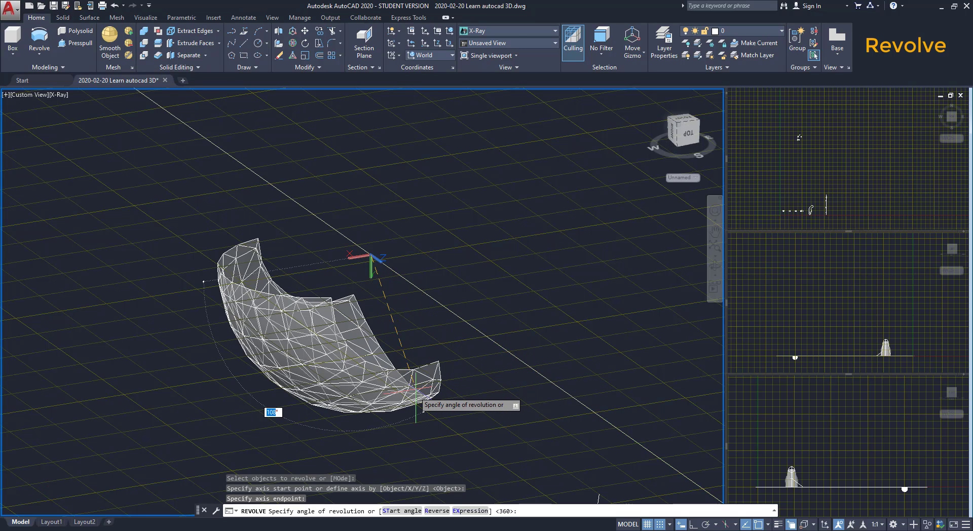
pyautogui.click(382, 142)
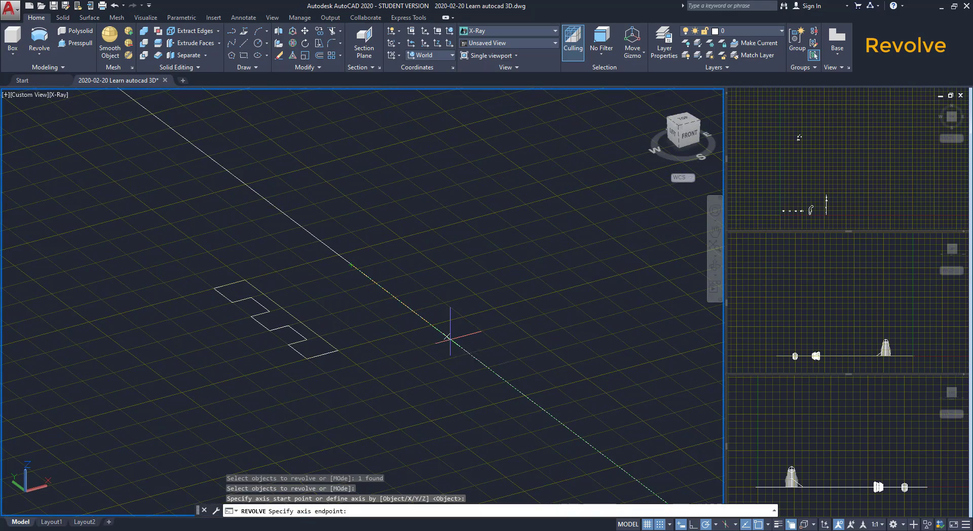
pyautogui.click(451, 339)
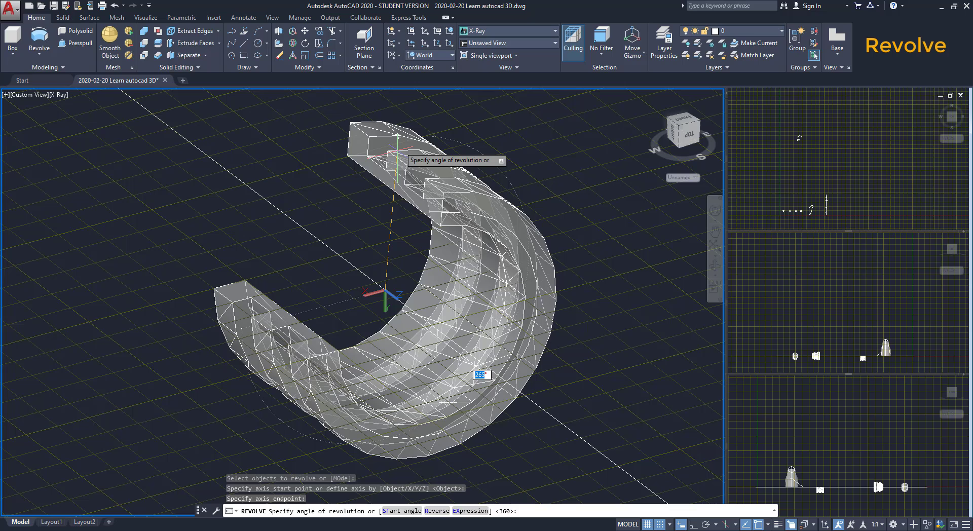
pyautogui.click(398, 146)
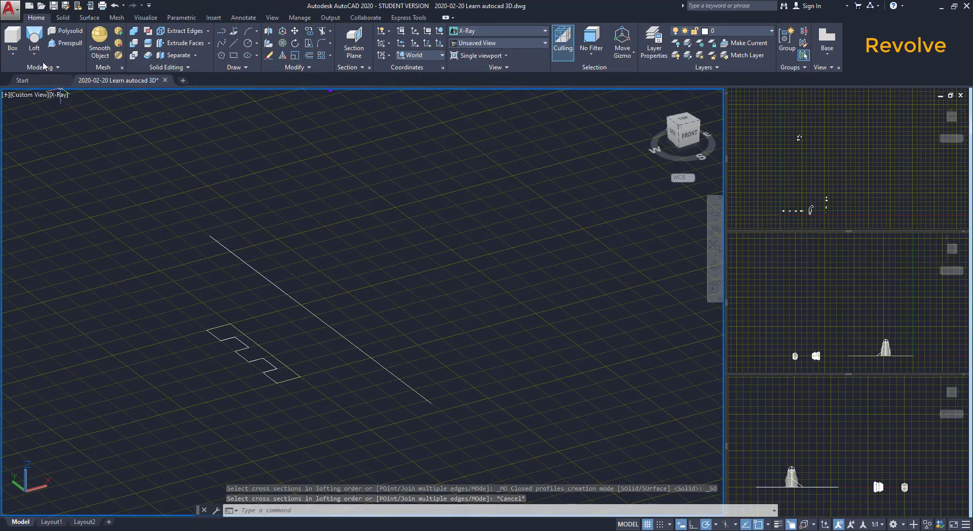
# Start Revolve from the Loft flyout in the Modeling panel.
pyautogui.click(34, 53)
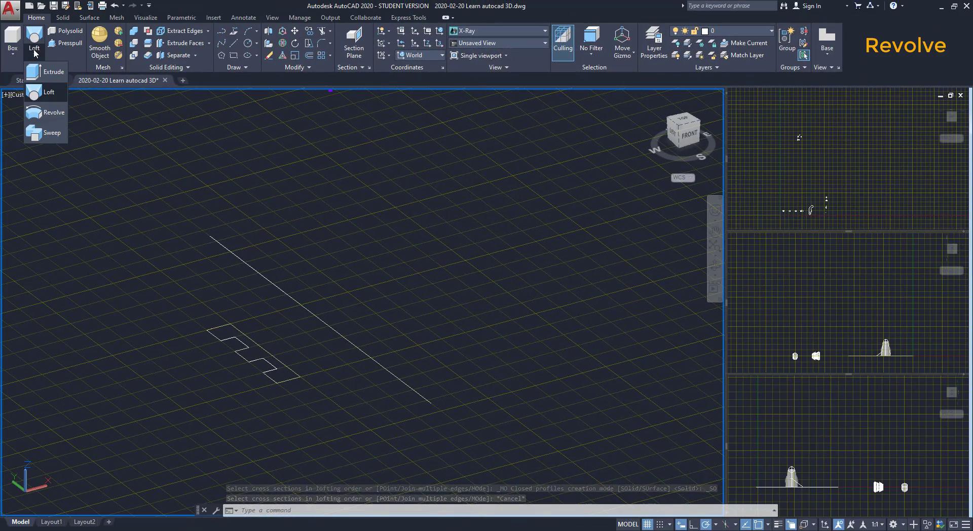
pyautogui.click(51, 112)
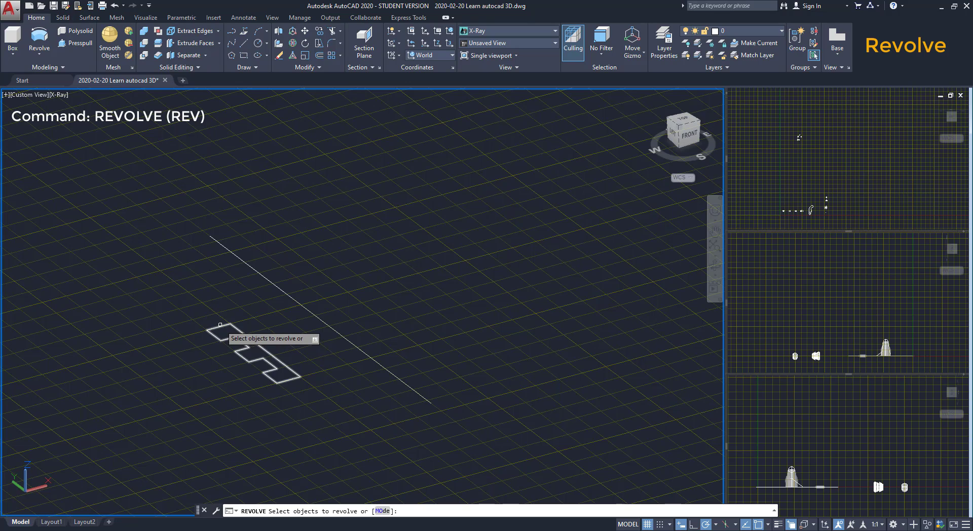
# Revolve the notched polyline 207° about the long line, axis from upper to lower endpoint.
pyautogui.click(217, 328)
pyautogui.press('Return')
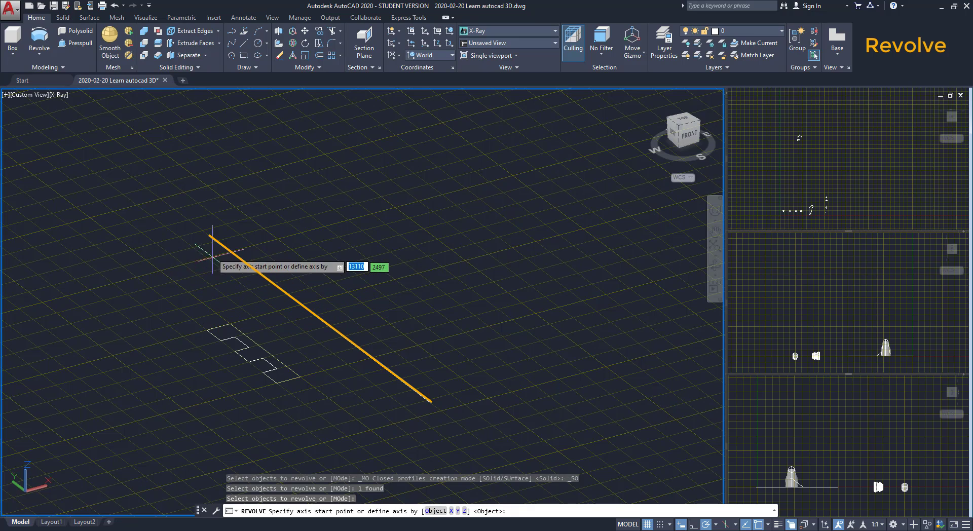
pyautogui.click(210, 236)
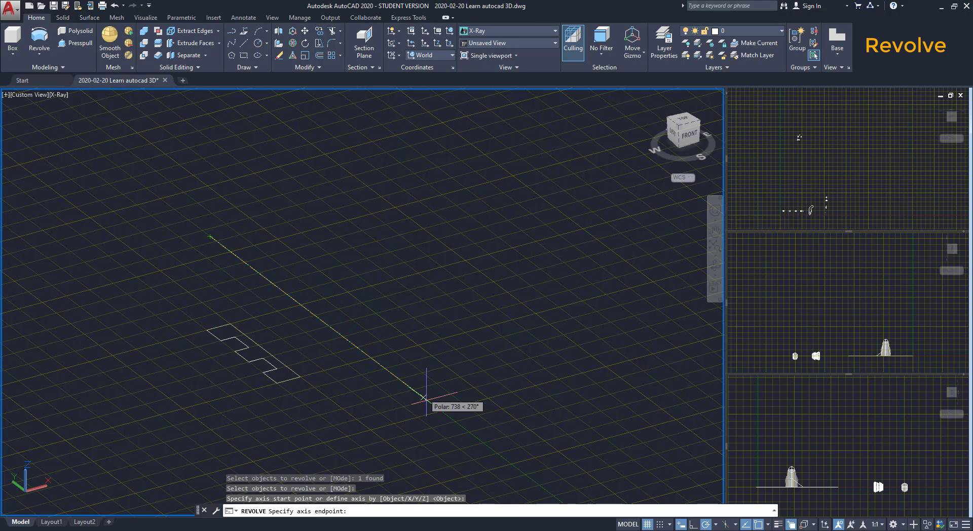
pyautogui.click(432, 403)
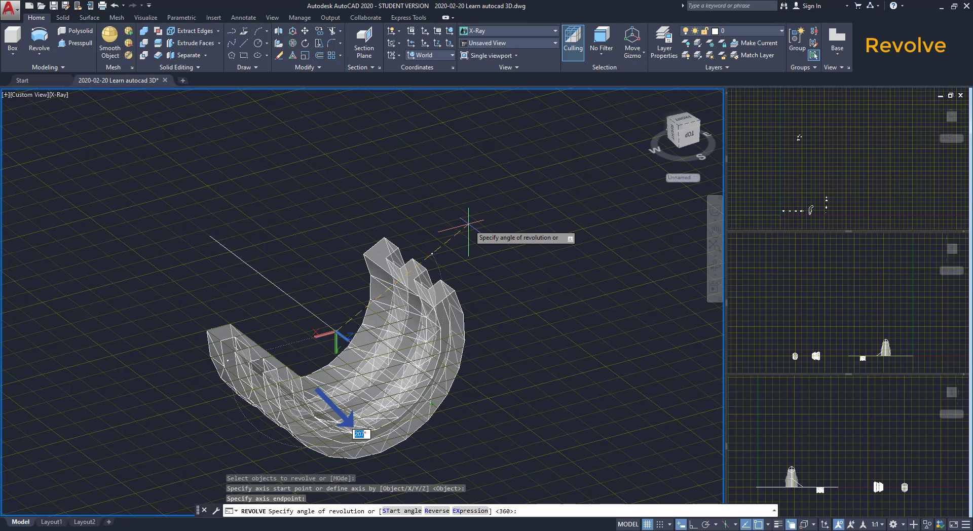
pyautogui.press('Return')
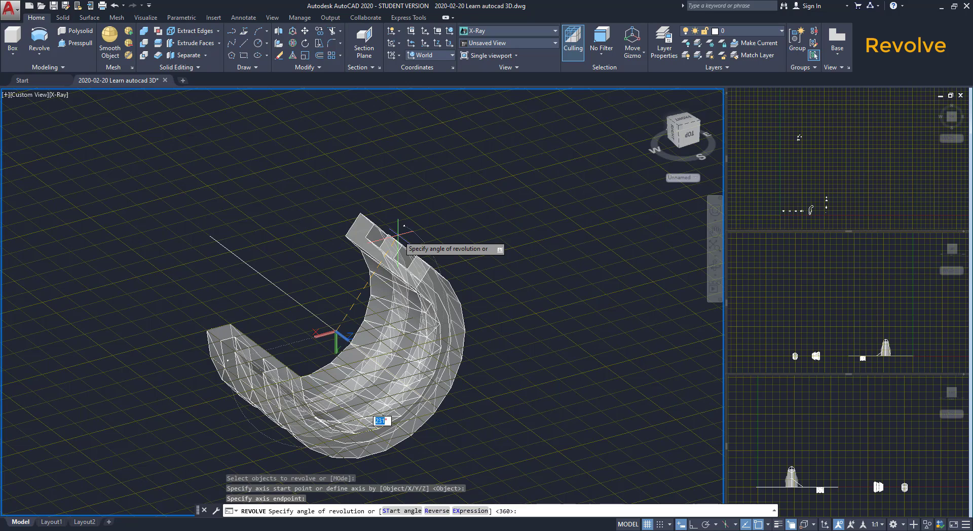
# Enter a 360° revolution angle to make a full wheel-shaped solid.
pyautogui.write('360')
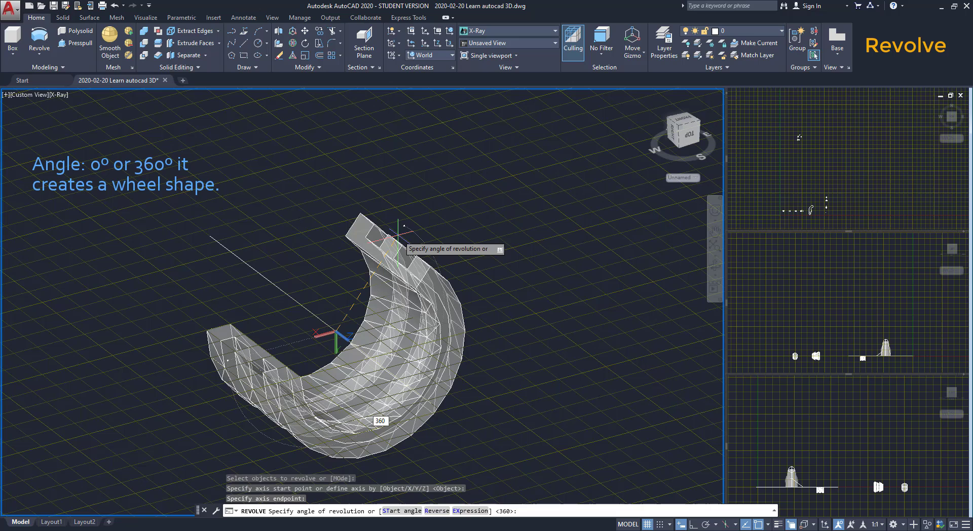
pyautogui.press('Return')
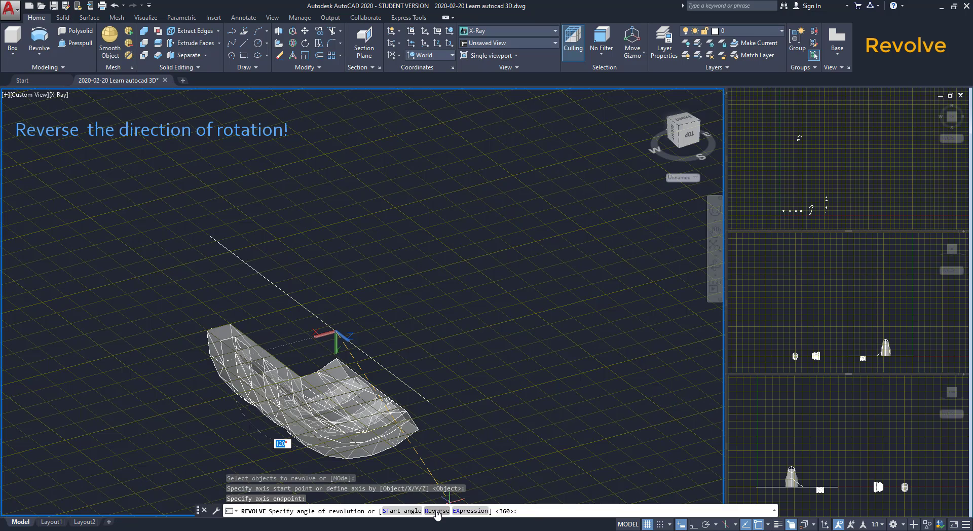
# Revolve the notched profile about 127° in reverse, axis picked lower end to upper end.
pyautogui.click(437, 511)
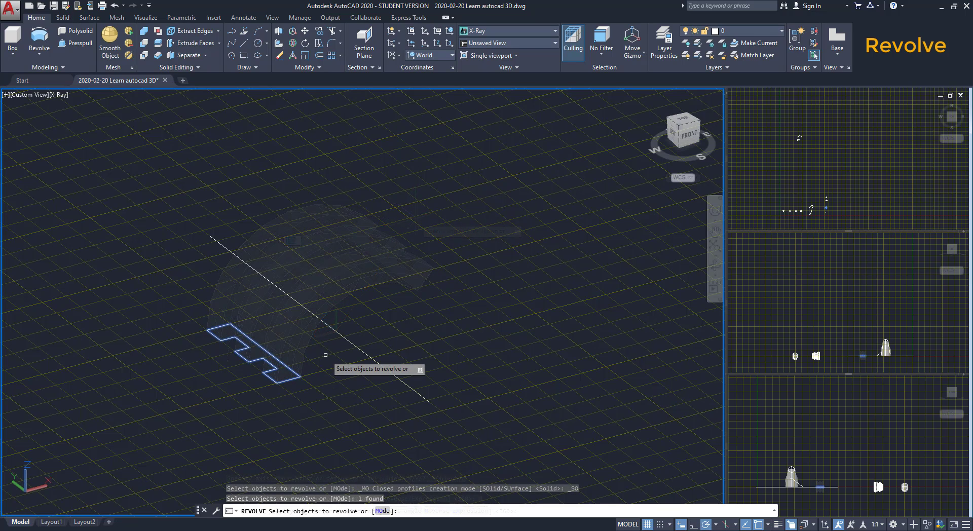
pyautogui.press('Return')
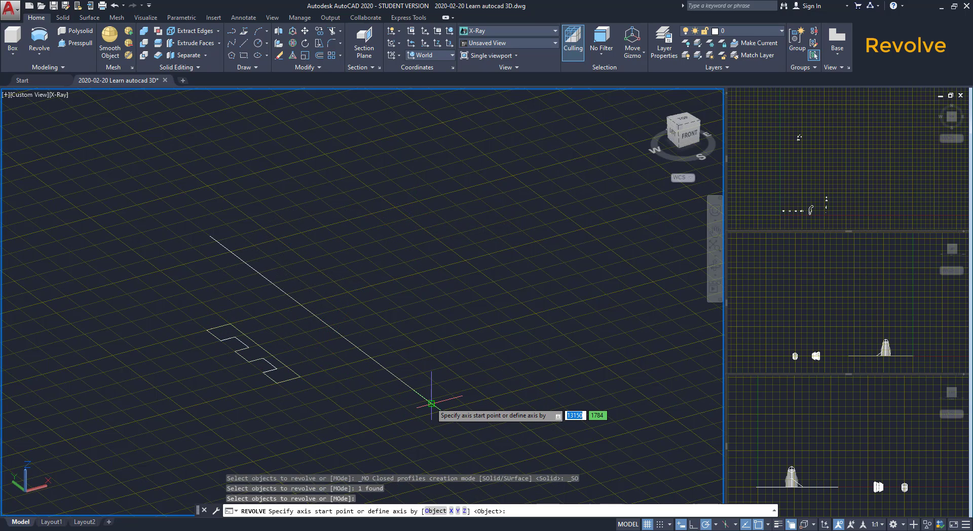
pyautogui.click(431, 403)
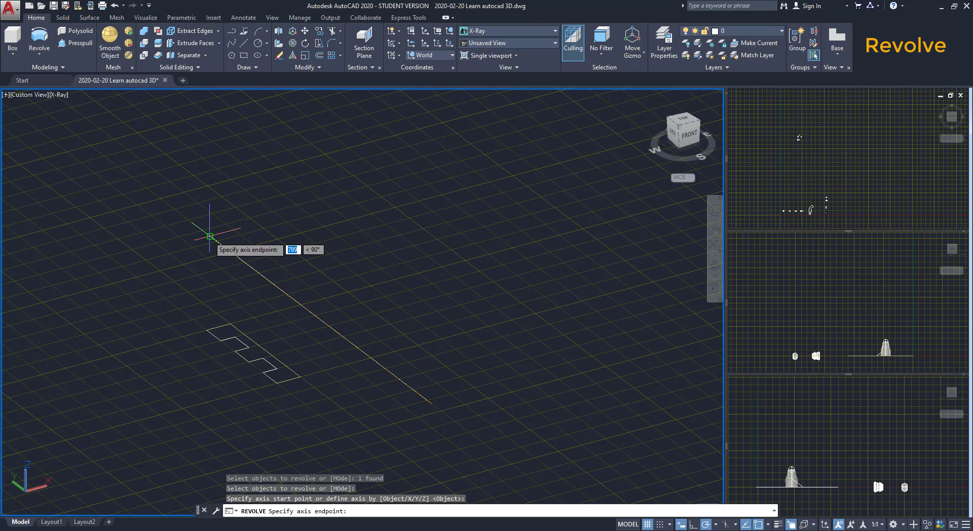
pyautogui.click(209, 235)
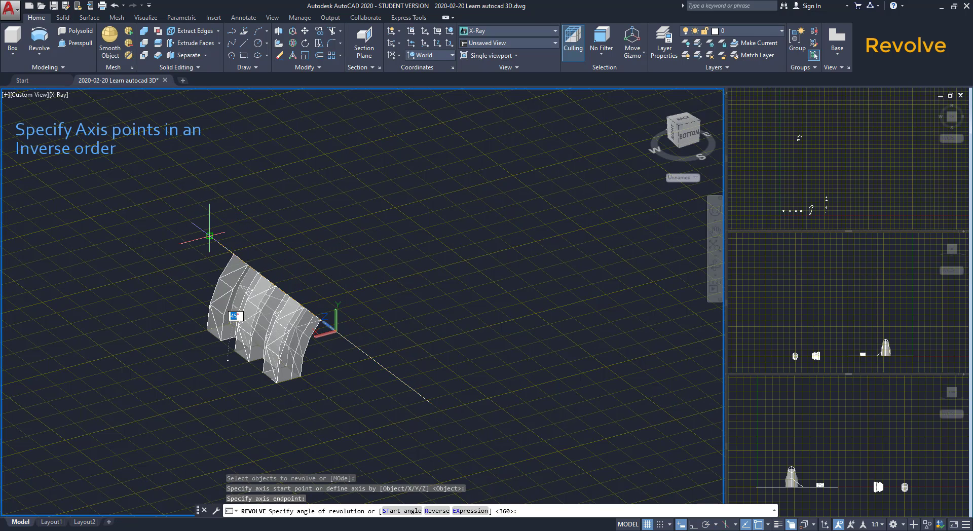
pyautogui.click(417, 199)
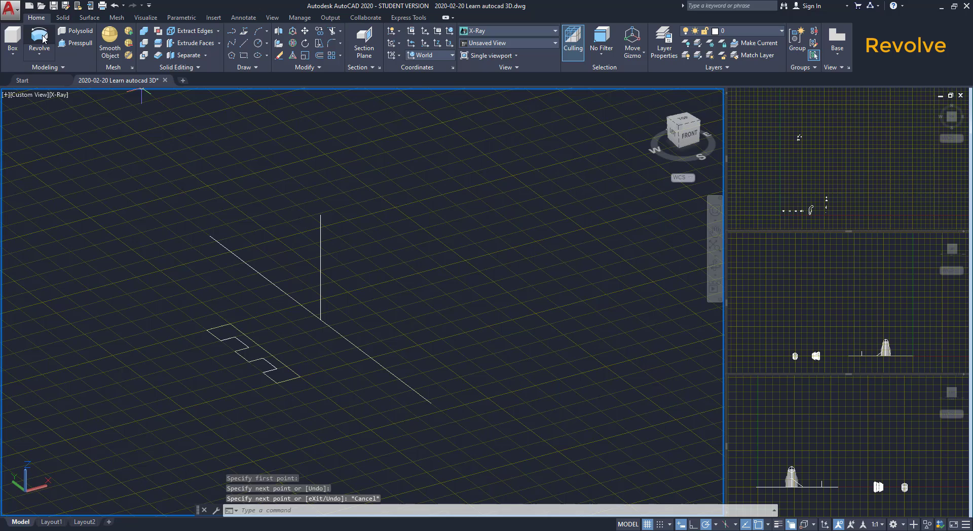
# Try revolving the notched polyline around the vertical line, which AutoCAD rejects.
pyautogui.click(42, 38)
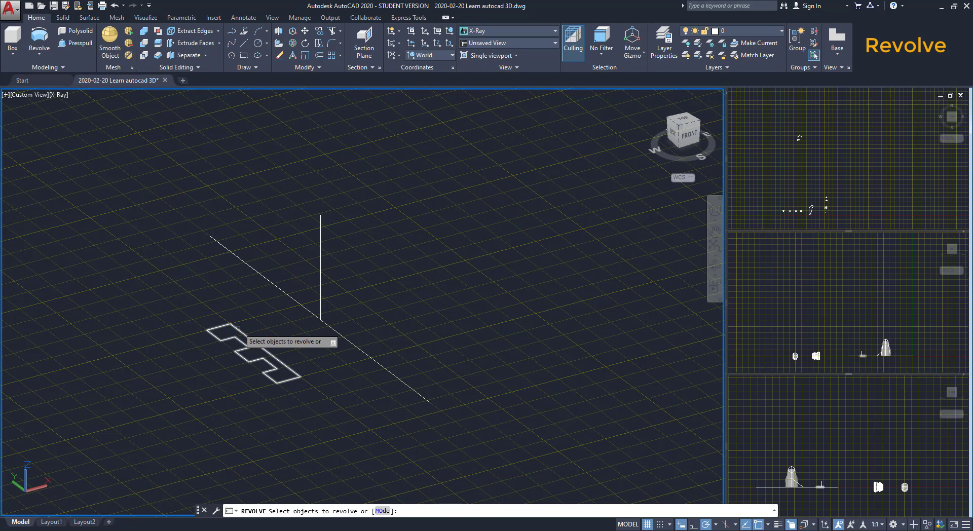
pyautogui.click(236, 325)
pyautogui.press('Return')
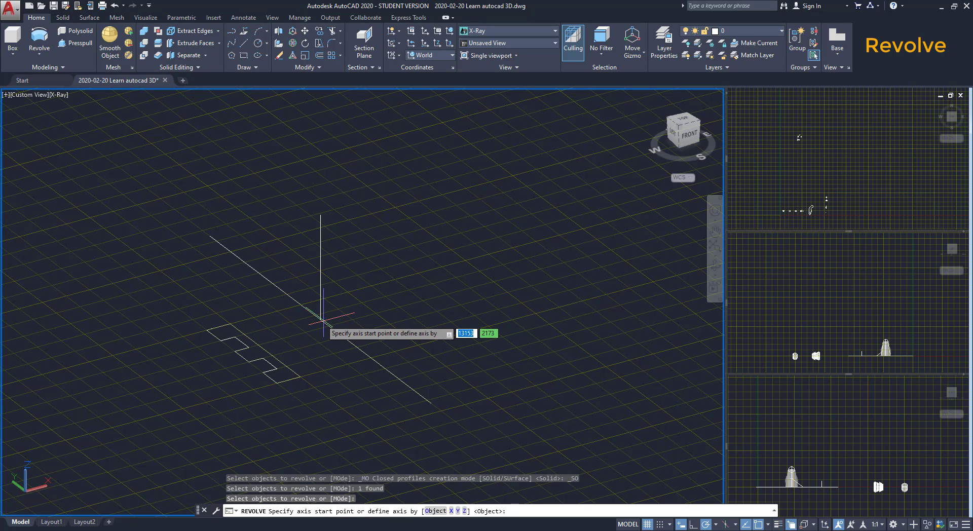
pyautogui.click(320, 318)
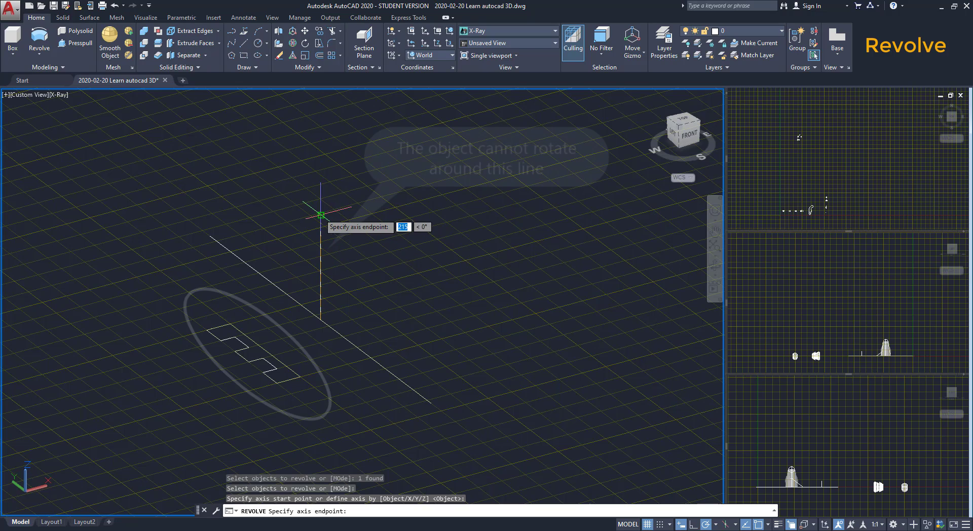
pyautogui.click(318, 213)
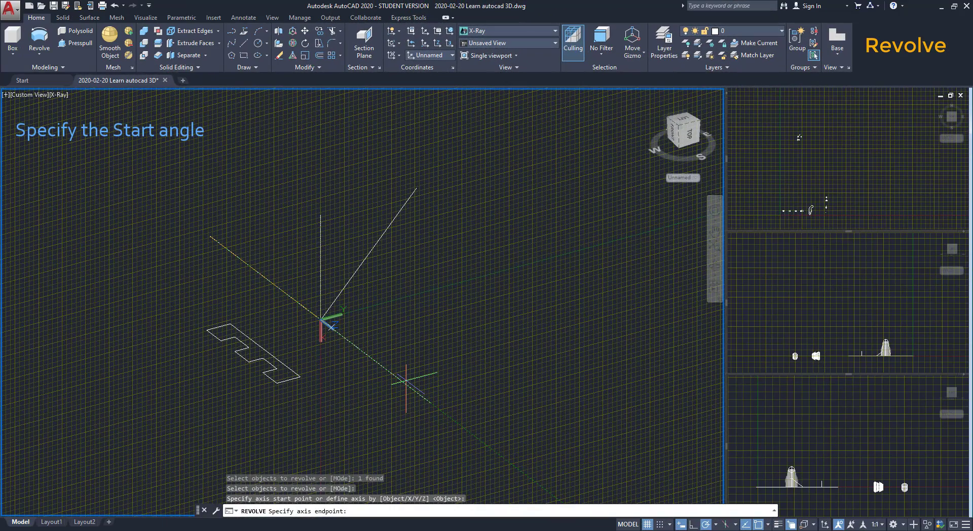
# Revolve the profile about the long line with the start angle along the diagonal line.
pyautogui.click(431, 403)
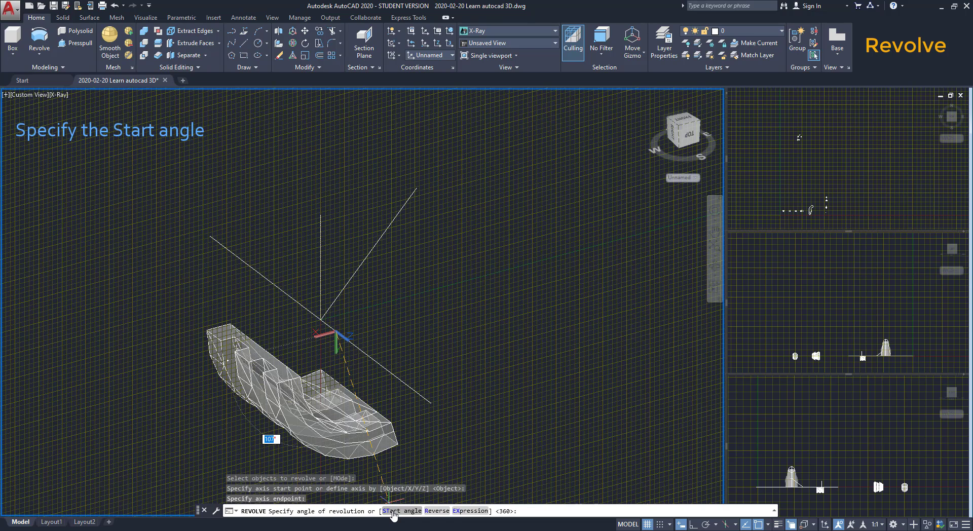
pyautogui.click(394, 512)
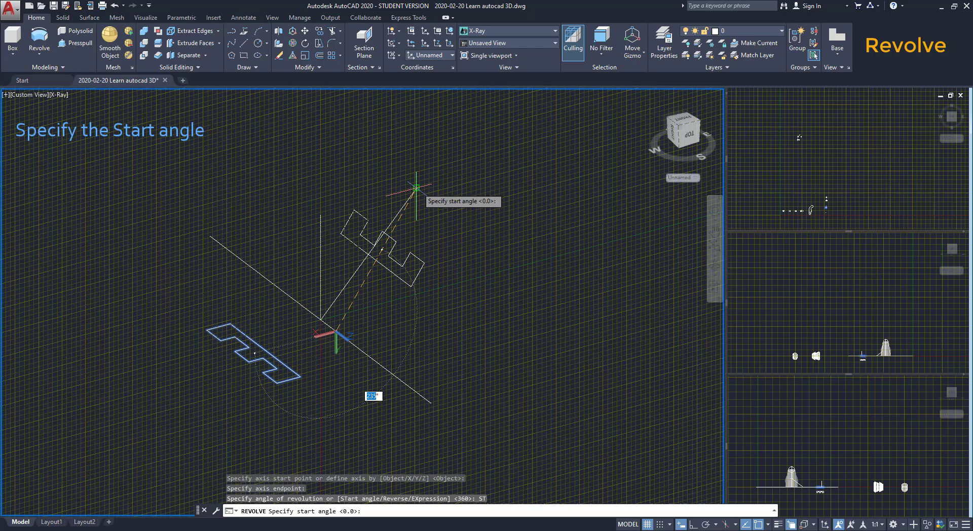
pyautogui.click(417, 187)
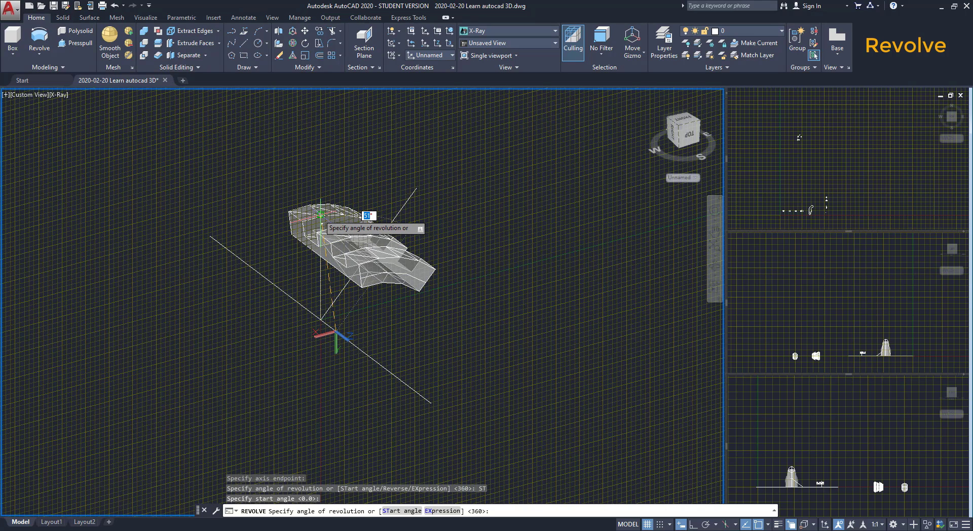
pyautogui.click(321, 214)
pyautogui.middleClick(582, 353)
pyautogui.middleClick(582, 354)
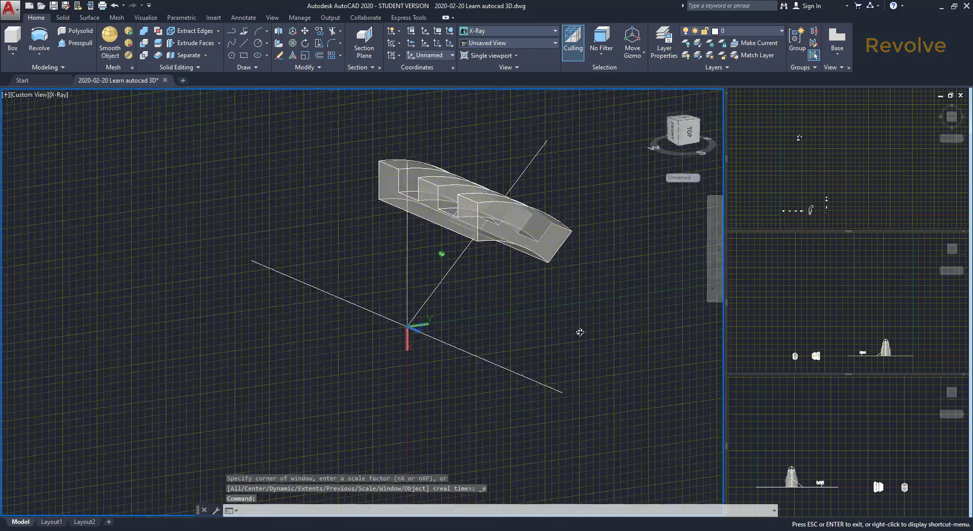